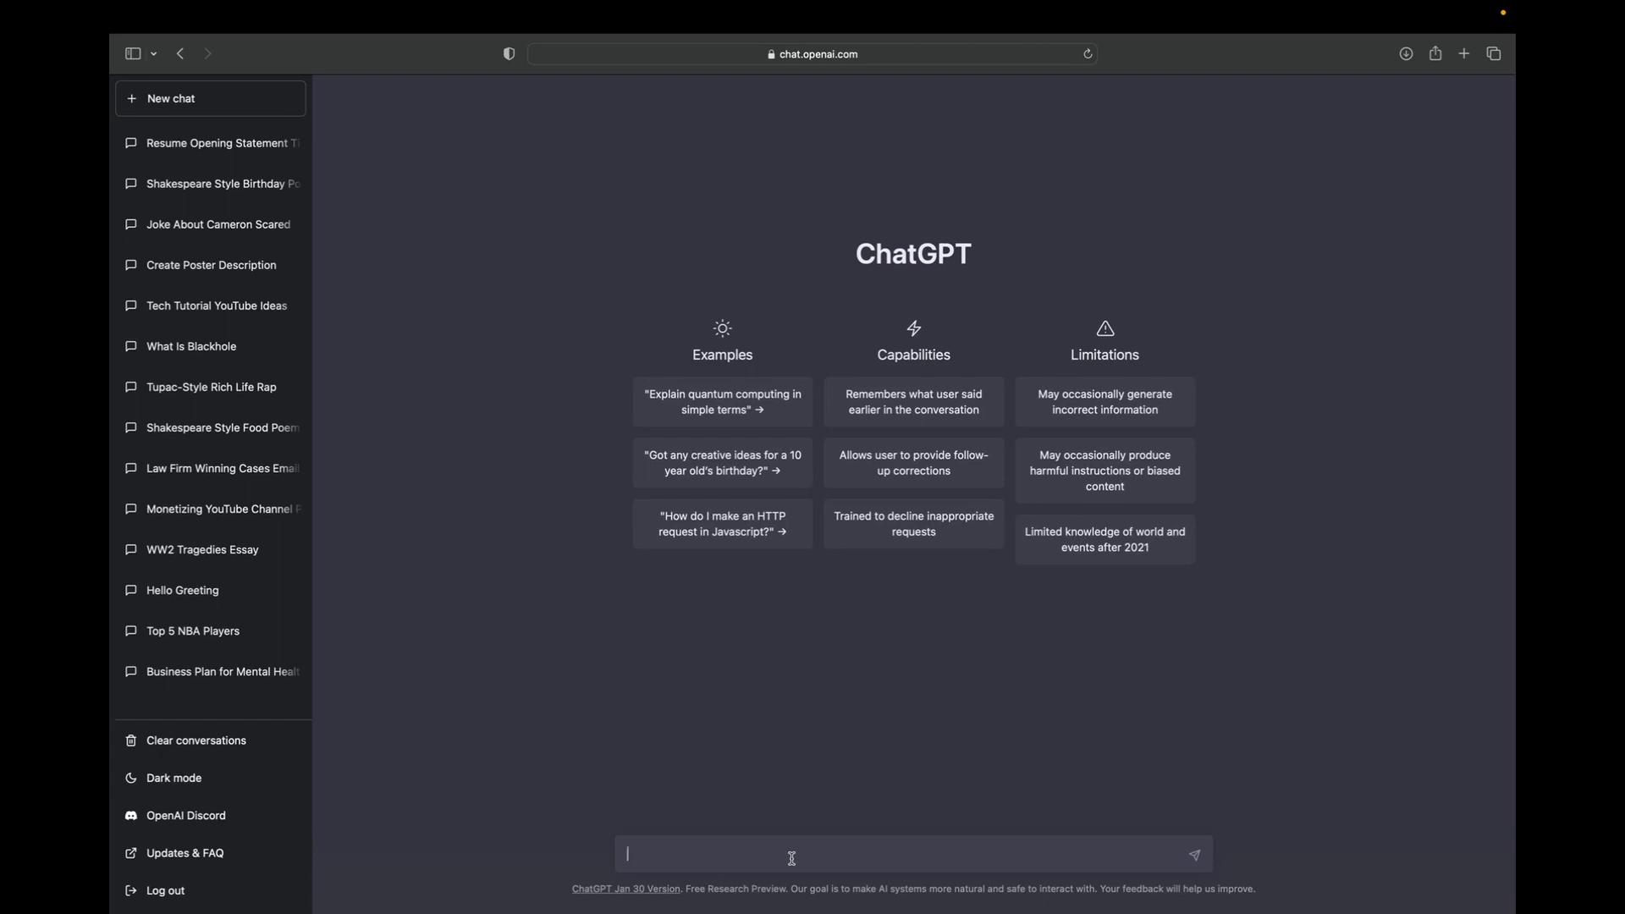
text(write me an opening statement for my resume about what a great leader, employee, hard working, persistent, and team oriented I am)
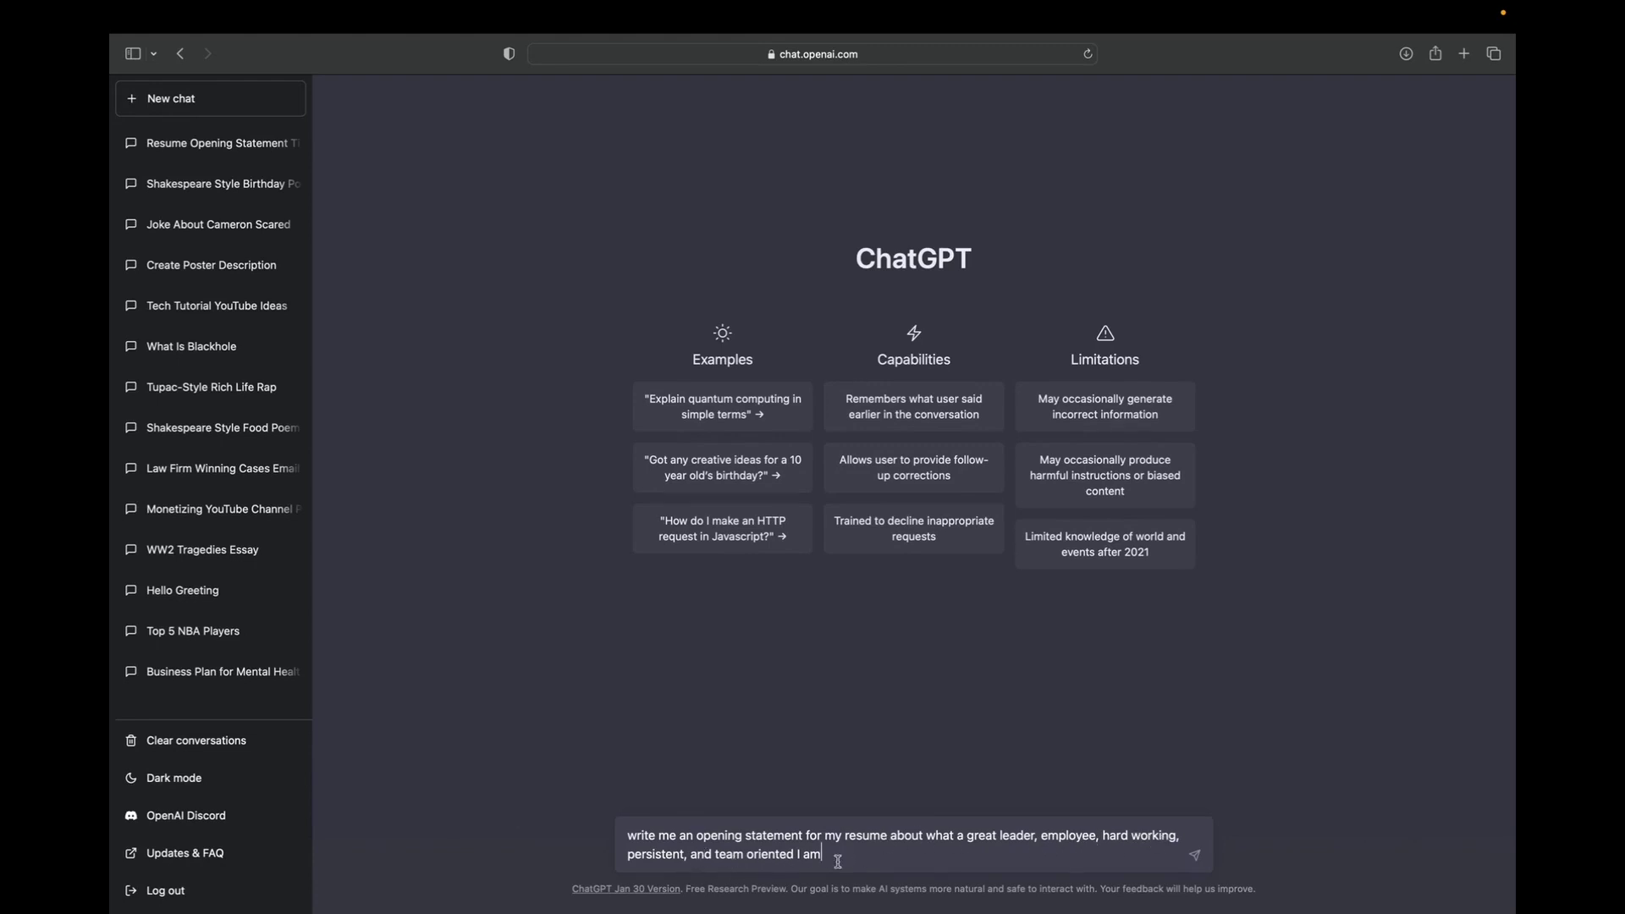
Step: Send the request for a resume opening statement on leadership, hard work, persistence and teamwork
click(1195, 859)
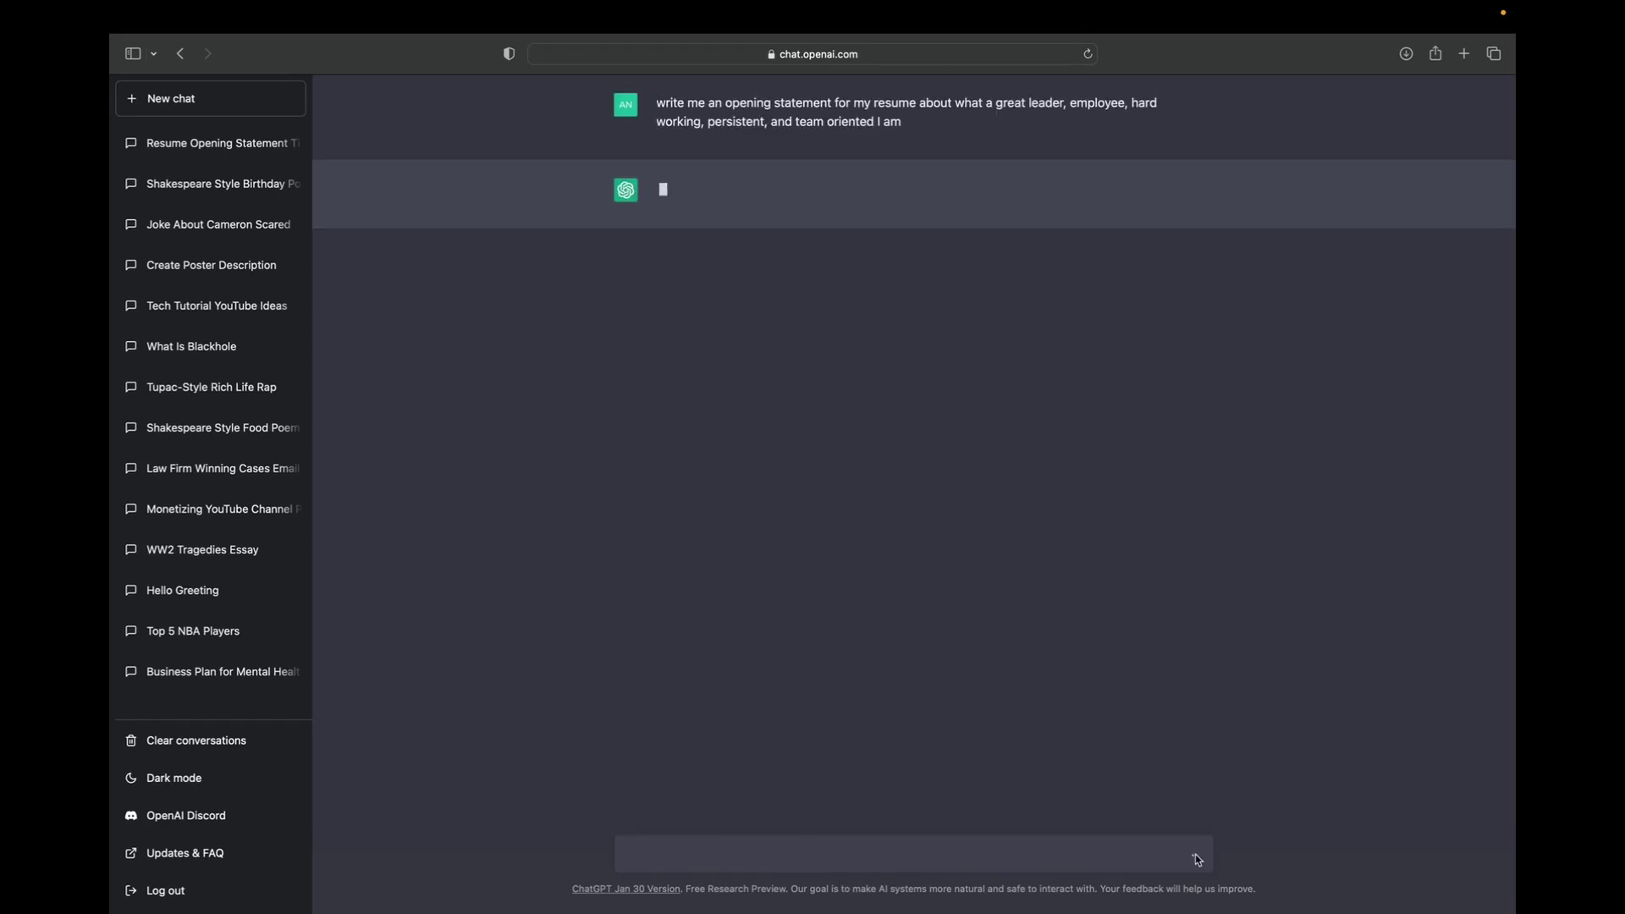